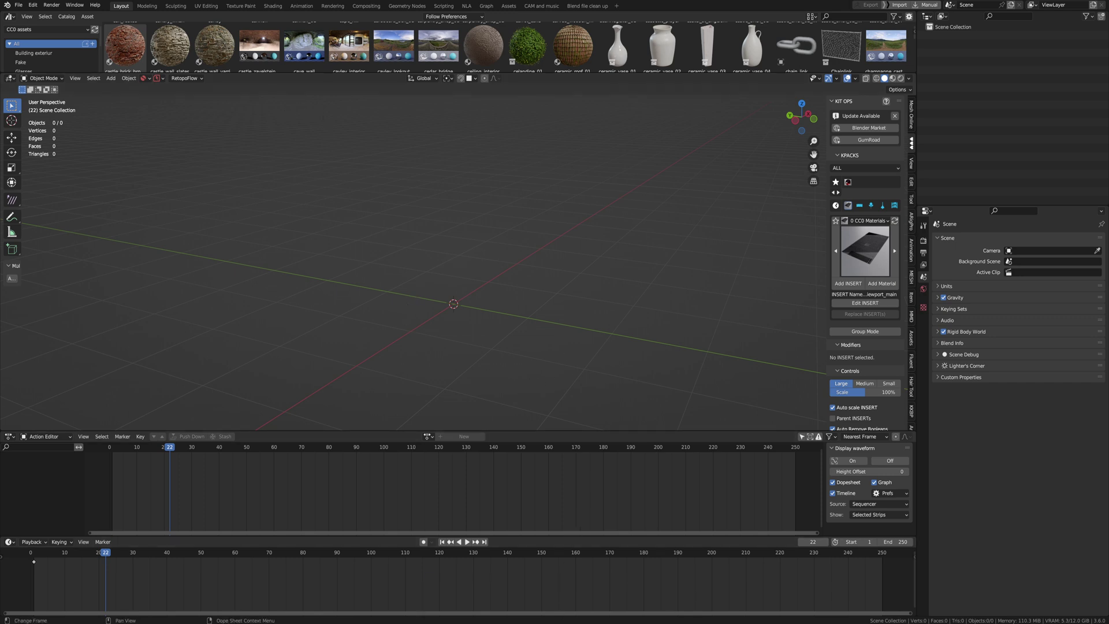
Step: Switch to the web browser and download the Windows Portable (.zip) version of Blender 3.6 LTS from blender.org
mouse_move(549, 623)
left_click(488, 614)
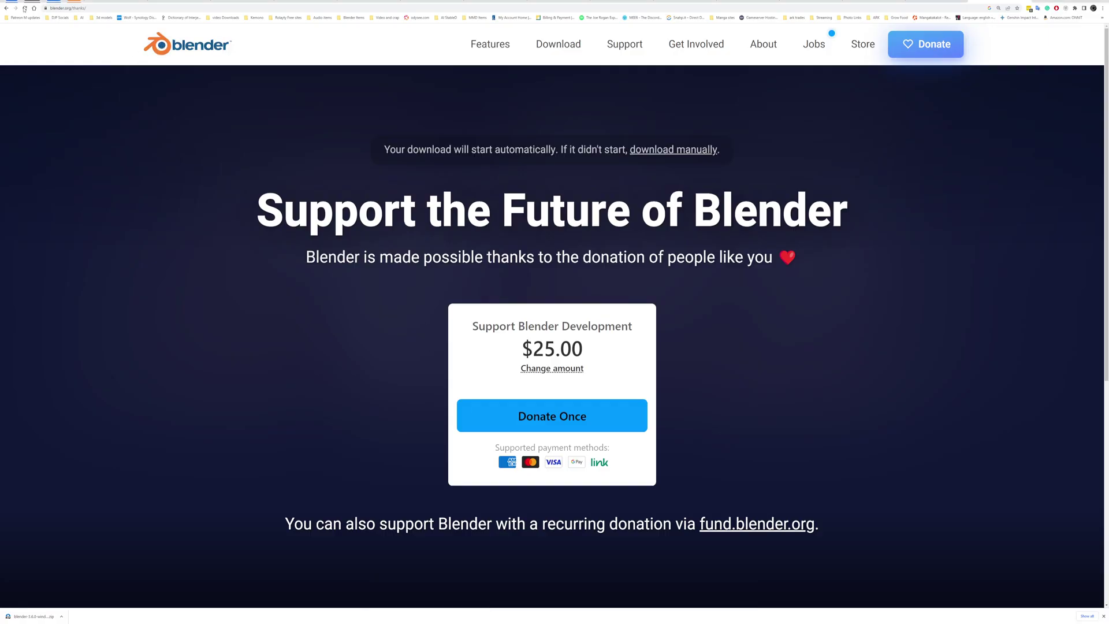
left_click(186, 45)
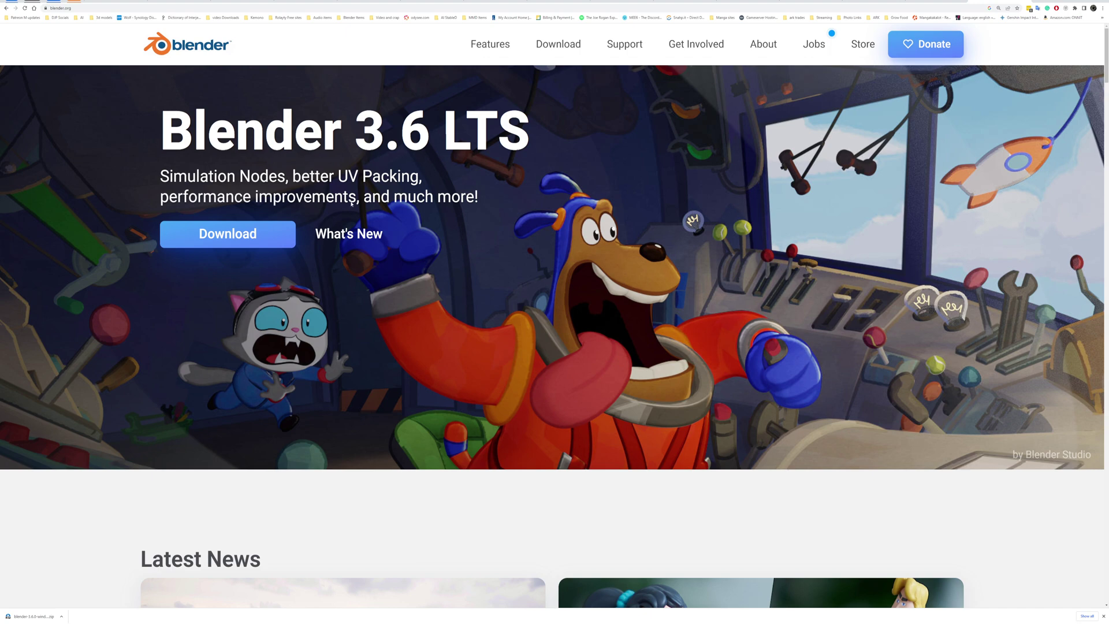
left_click(243, 237)
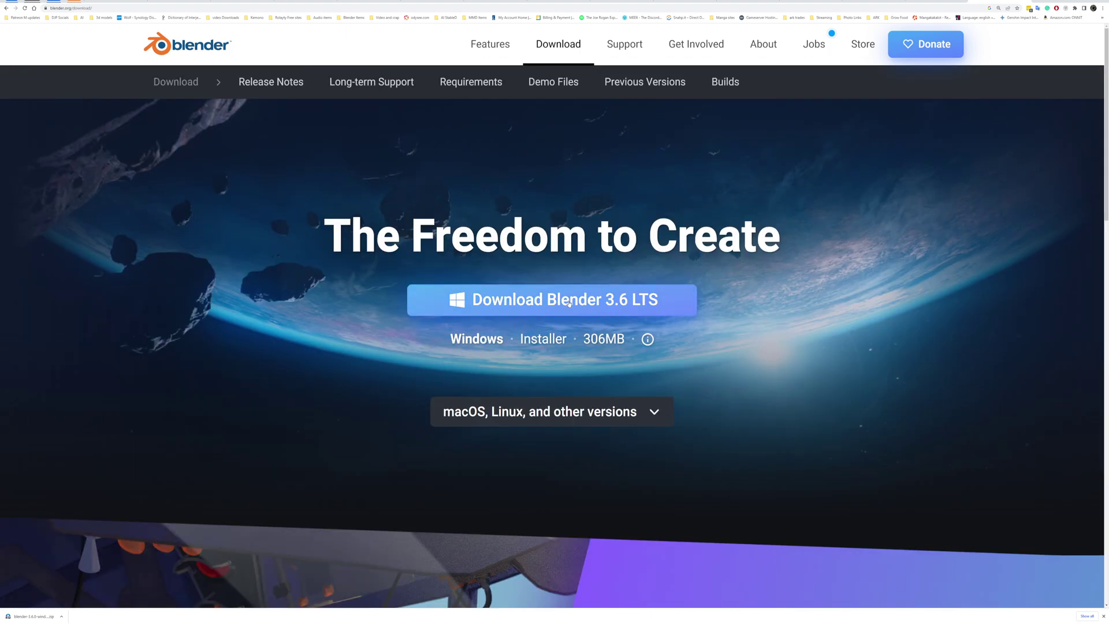
left_click(568, 412)
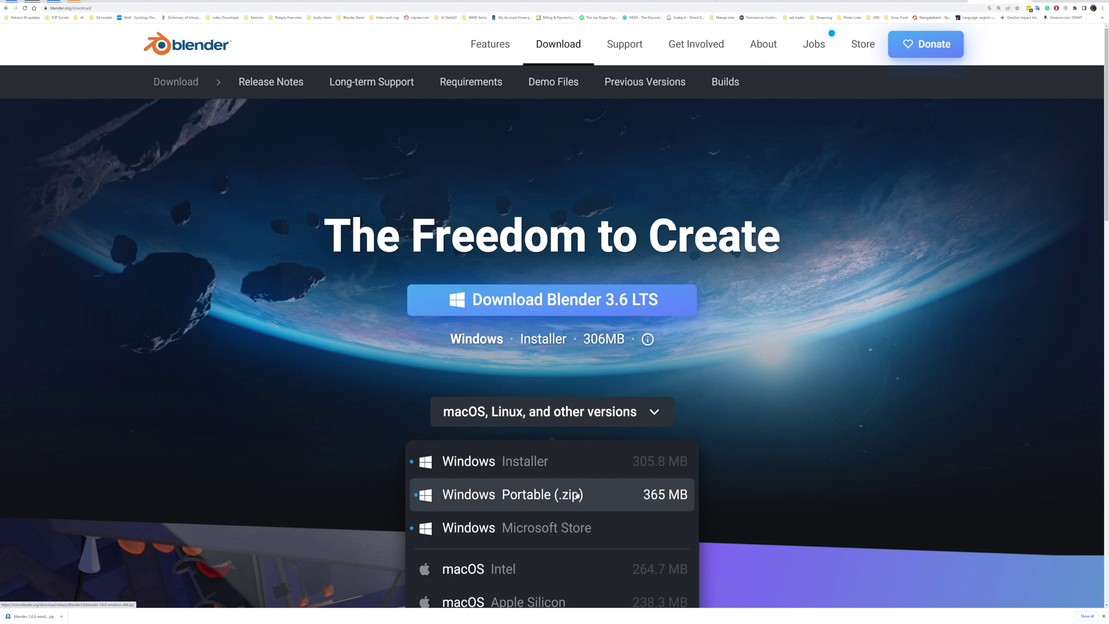
left_click(614, 498)
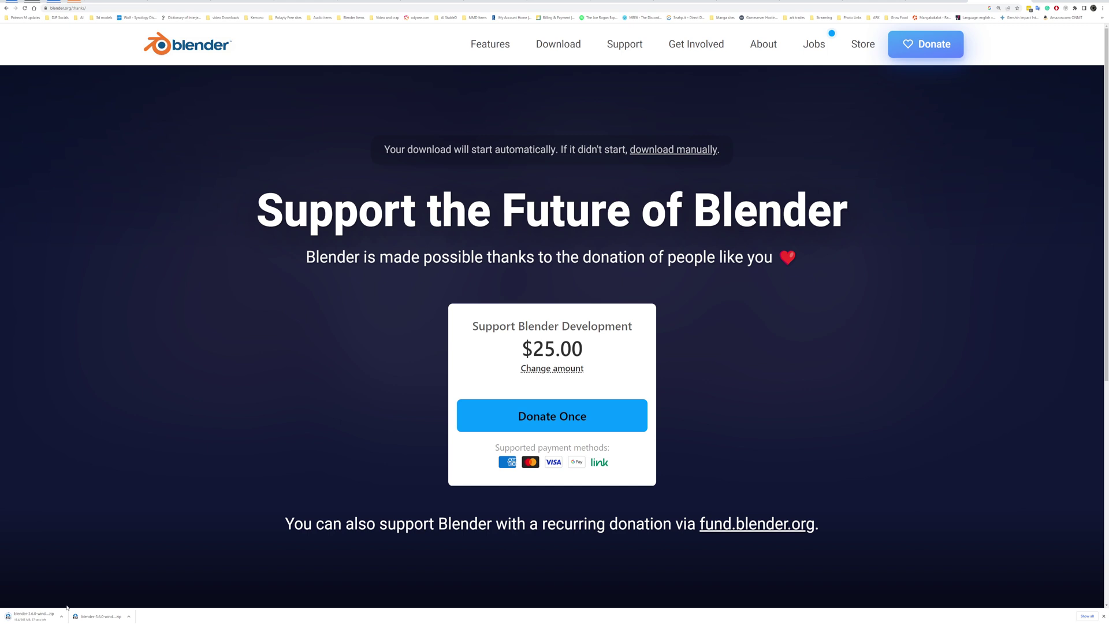
Step: Extract the Blender 3.6.0 Windows zip into its own subfolder inside the New Blender portable folder
left_click_drag(1108, 266, 510, 265)
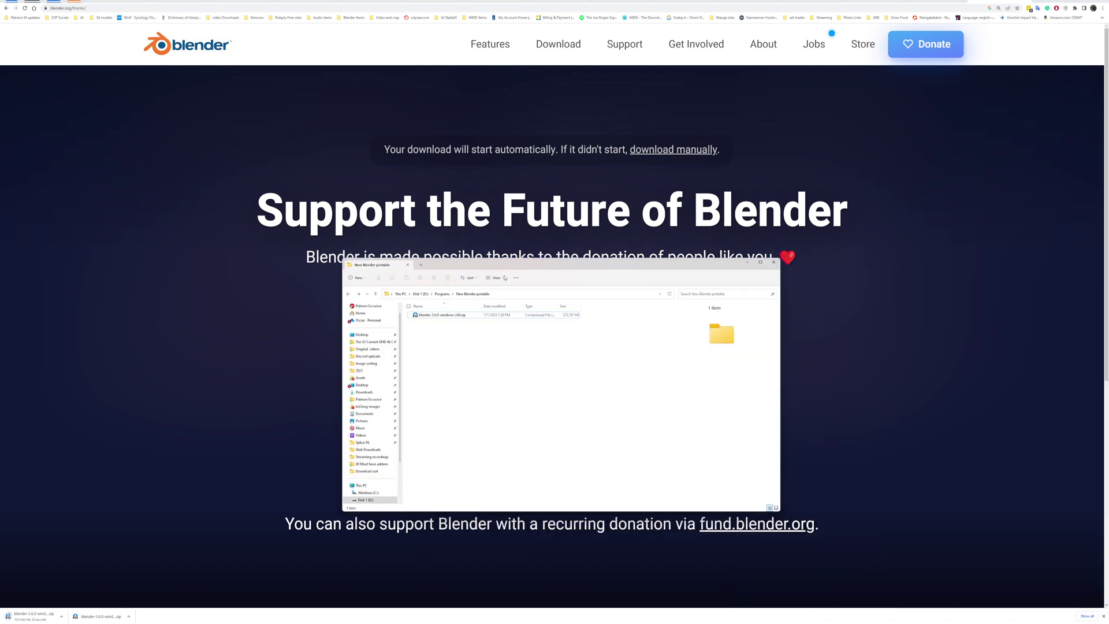
right_click(441, 318)
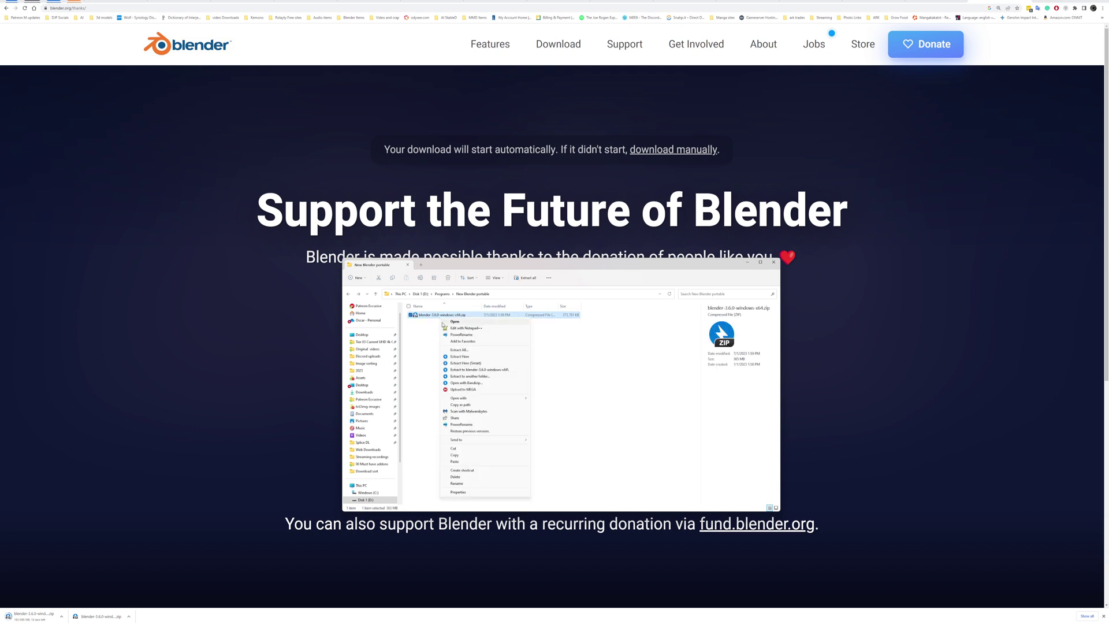
left_click(466, 364)
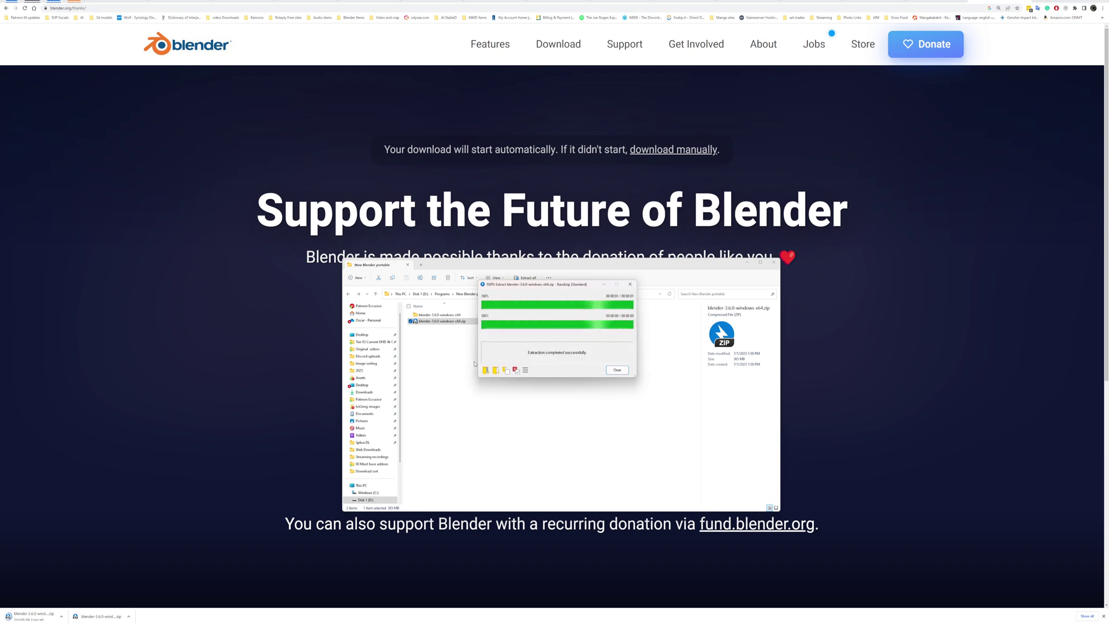
left_click(616, 370)
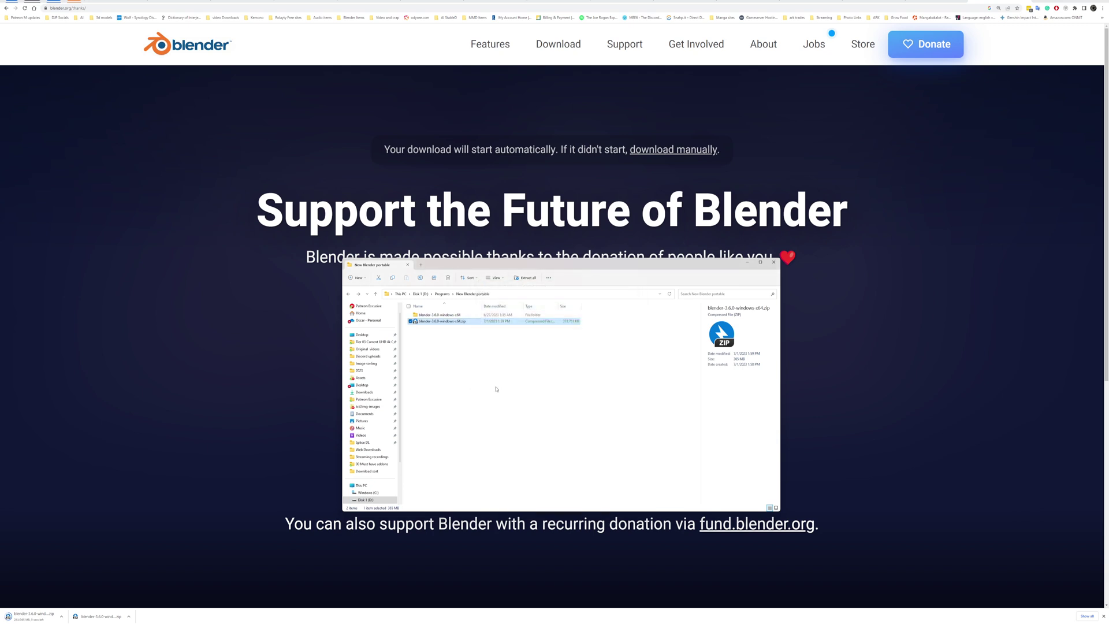
Step: Create a folder named config inside the 3.6 folder of the extracted Blender directory
double_click(454, 315)
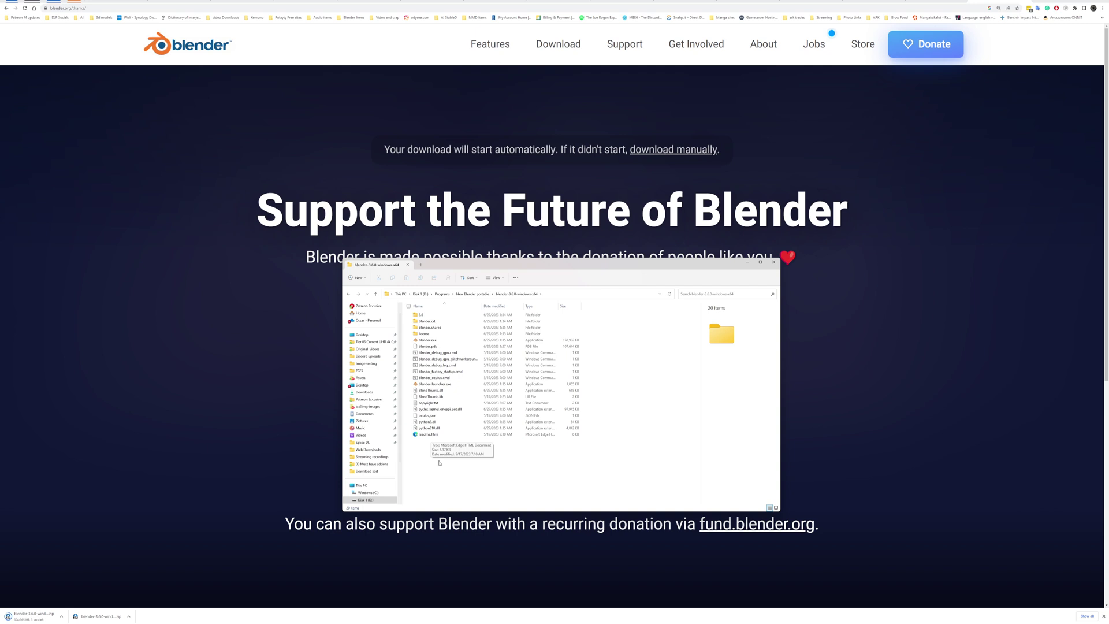
double_click(429, 316)
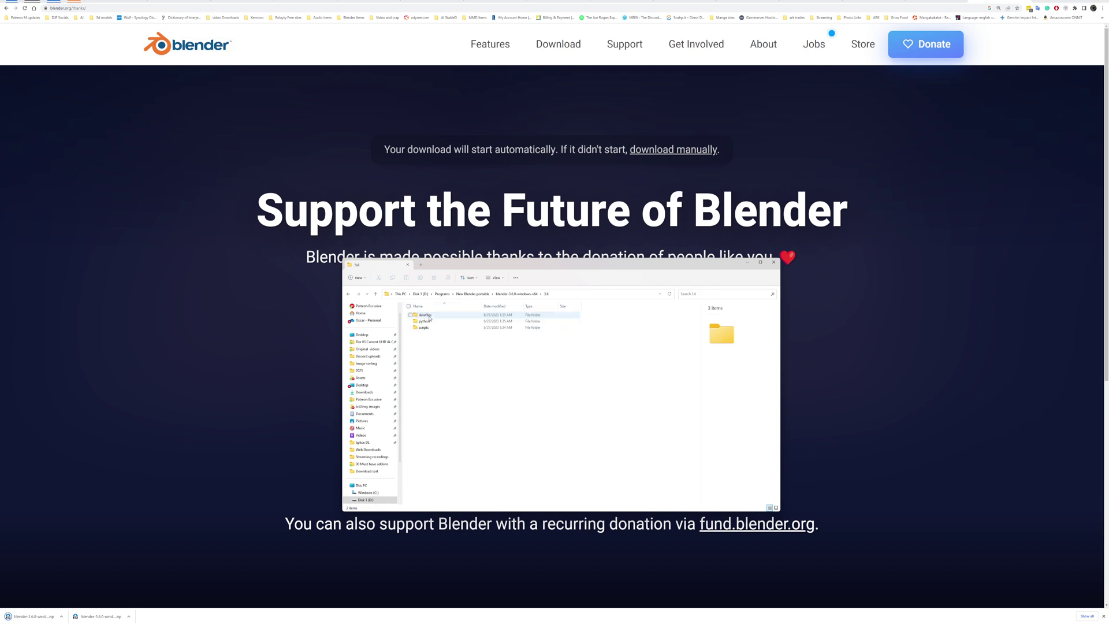
right_click(432, 352)
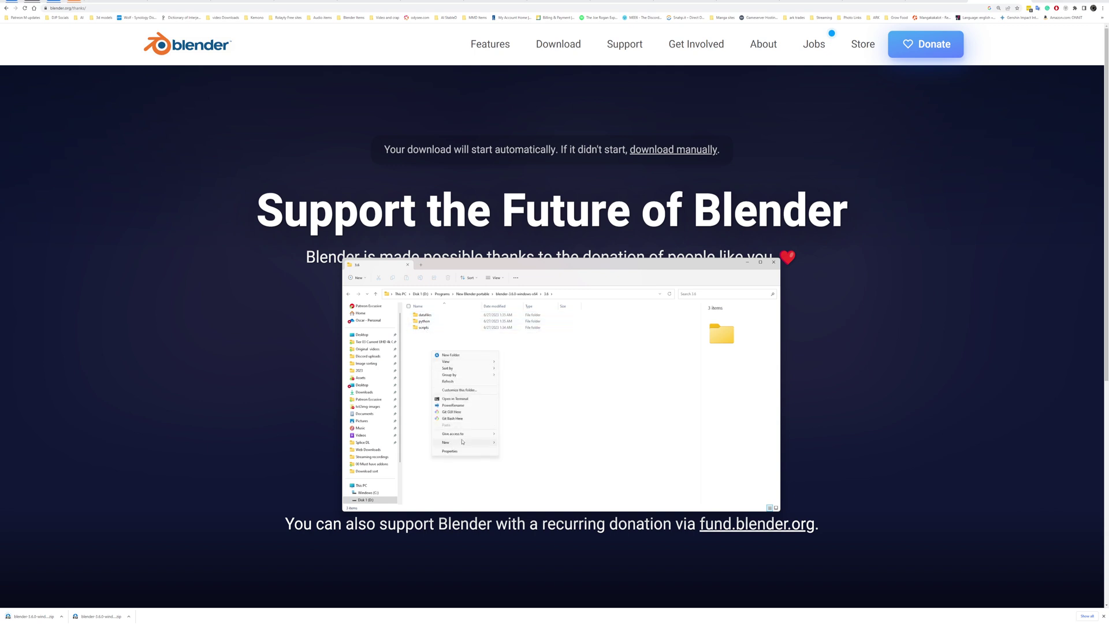
mouse_move(468, 443)
left_click(529, 445)
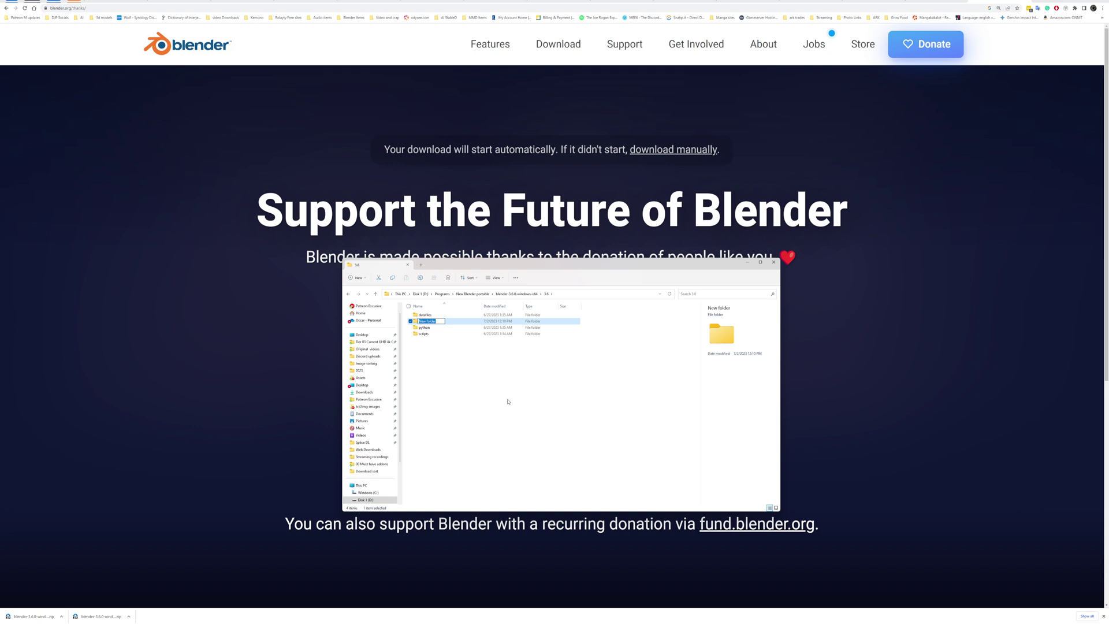
type("config")
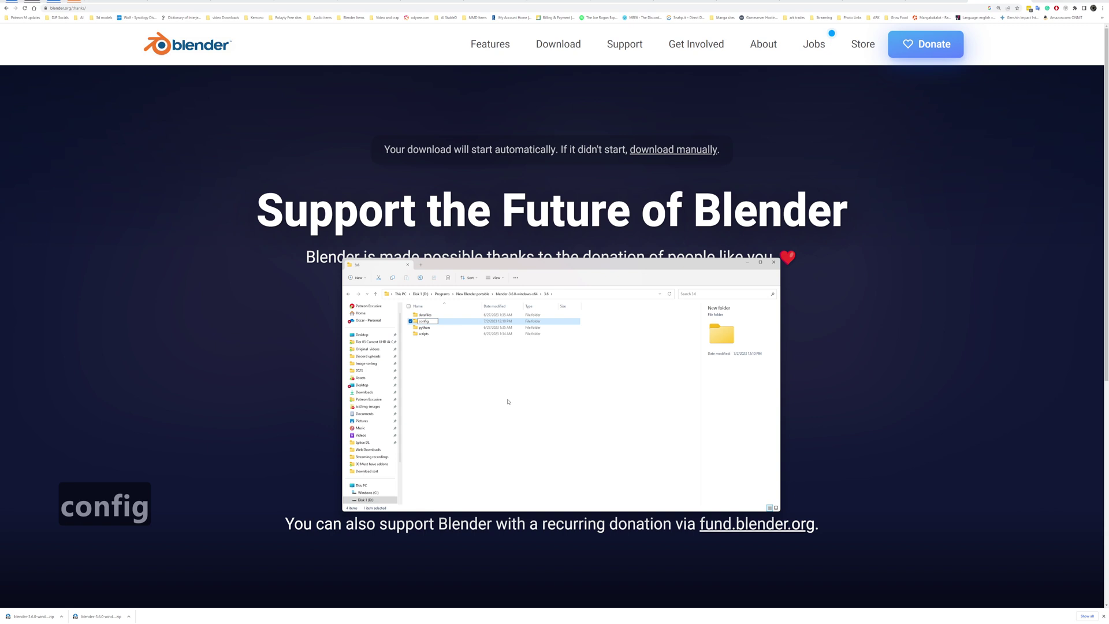
key("Return")
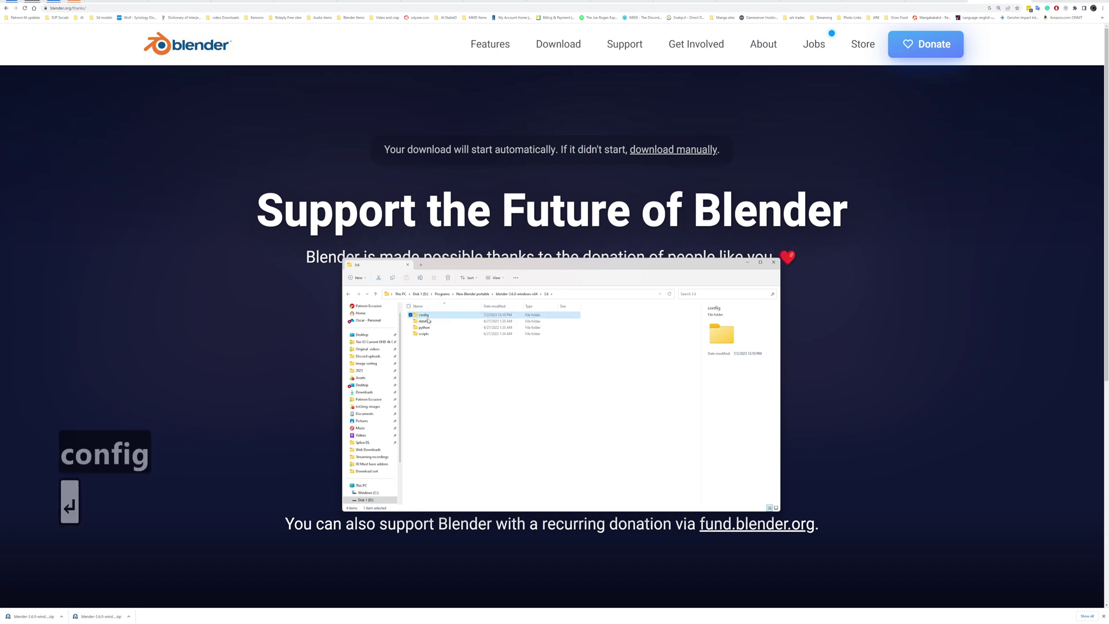
Step: Launch the portable Blender from blender.exe in the extracted folder and dismiss the splash screen
left_click(349, 294)
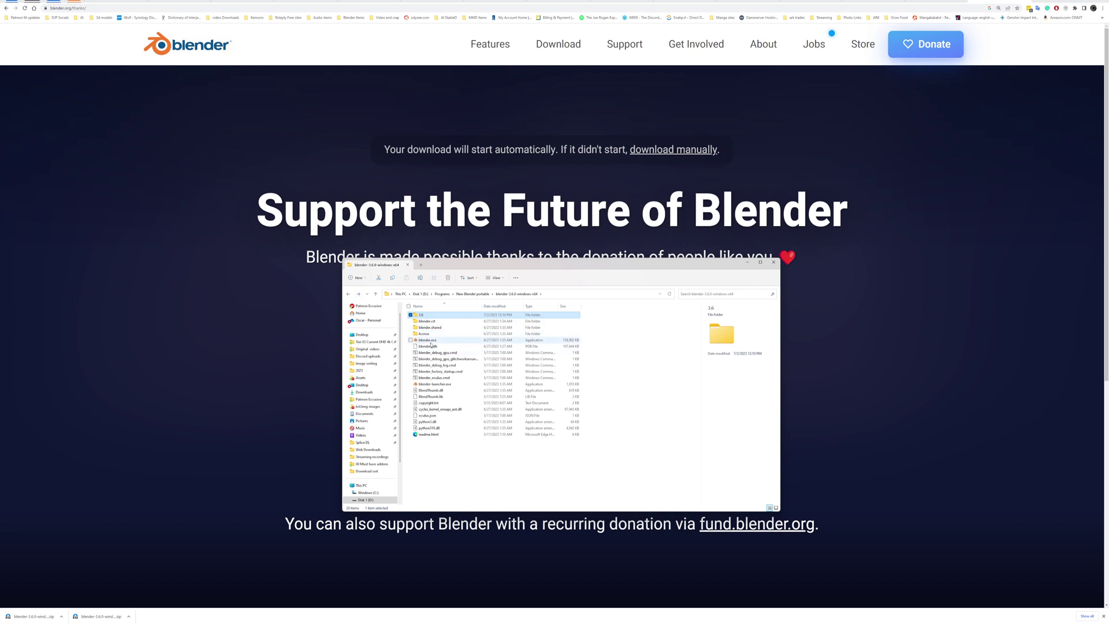
left_click(432, 342)
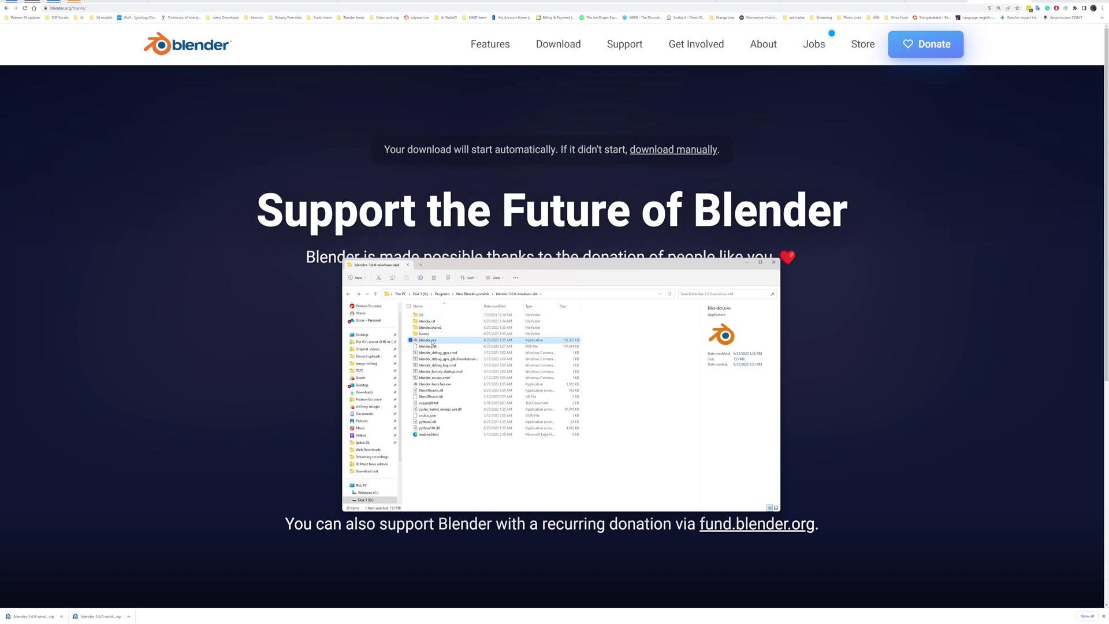
double_click(432, 342)
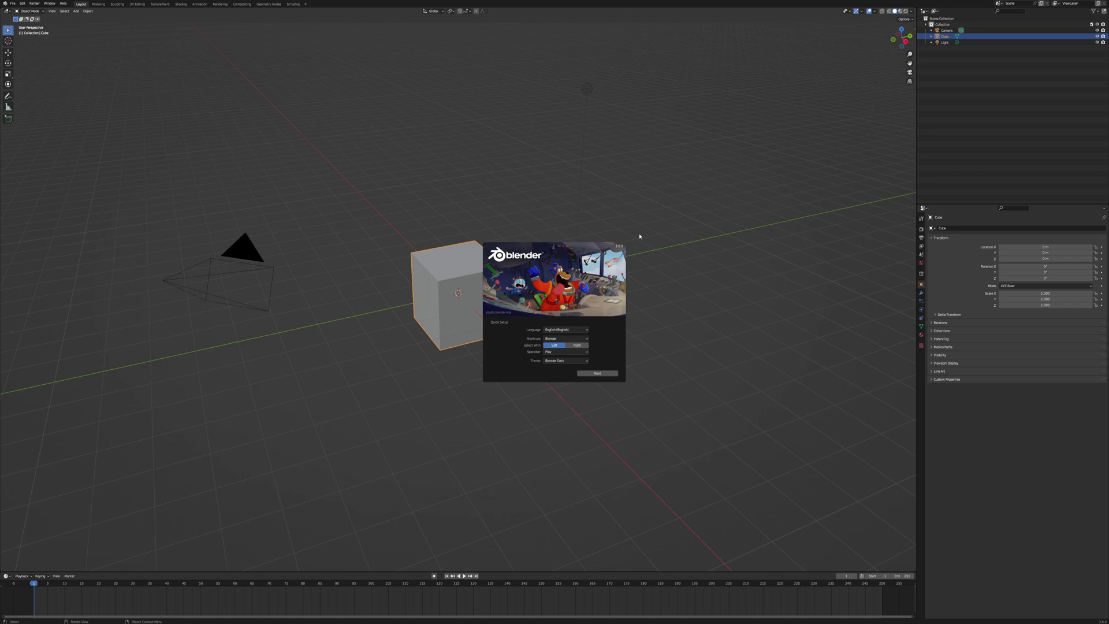
left_click(373, 215)
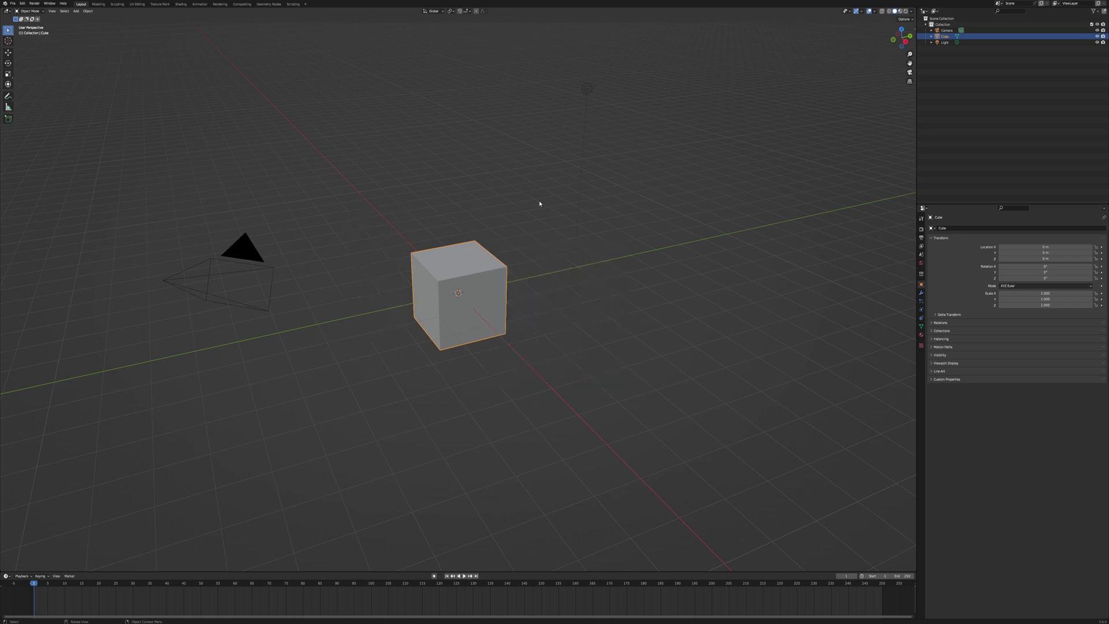
middle_click_drag(539, 203, 492, 200)
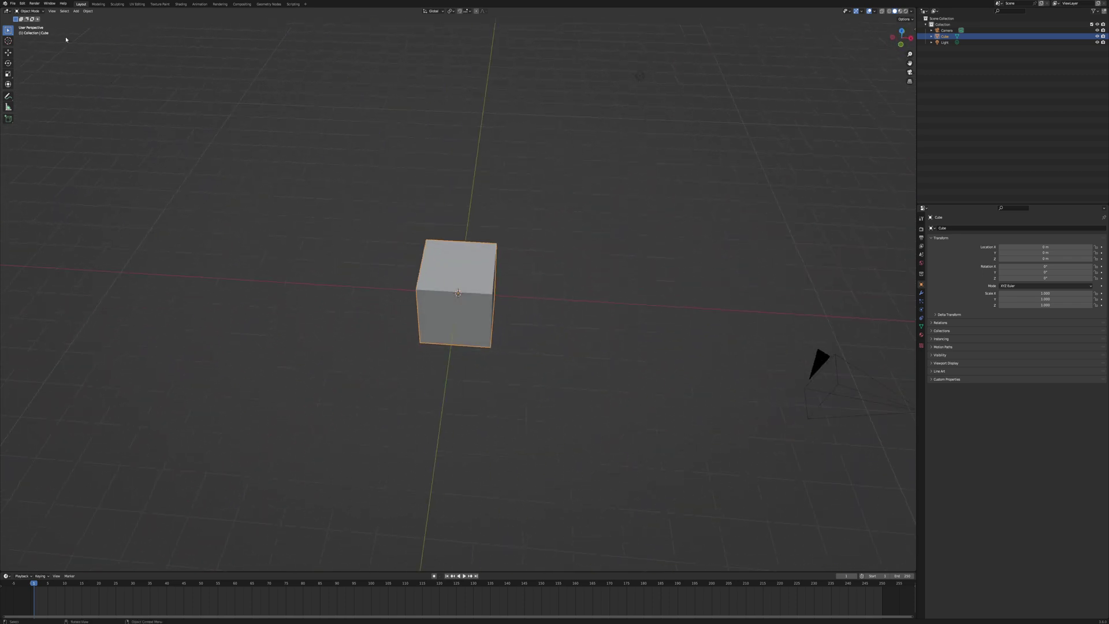
Step: Open the Preferences in an enlarged window, review the full list of add-ons, and close the window
left_click(22, 3)
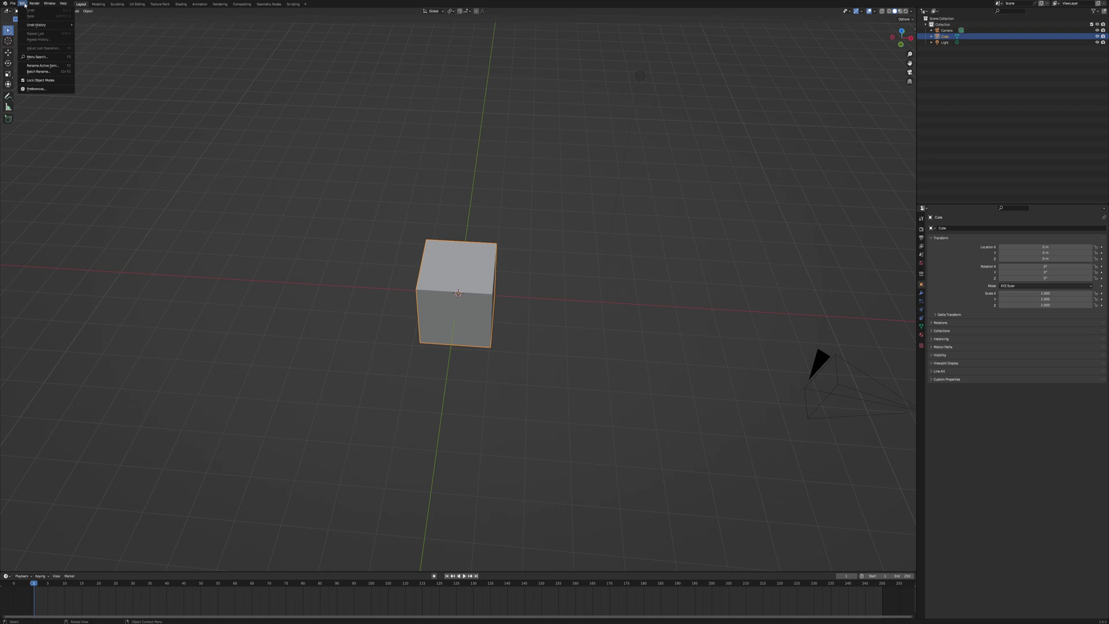
left_click(41, 89)
left_click_drag(129, 9, 538, 178)
left_click_drag(546, 193, 581, 193)
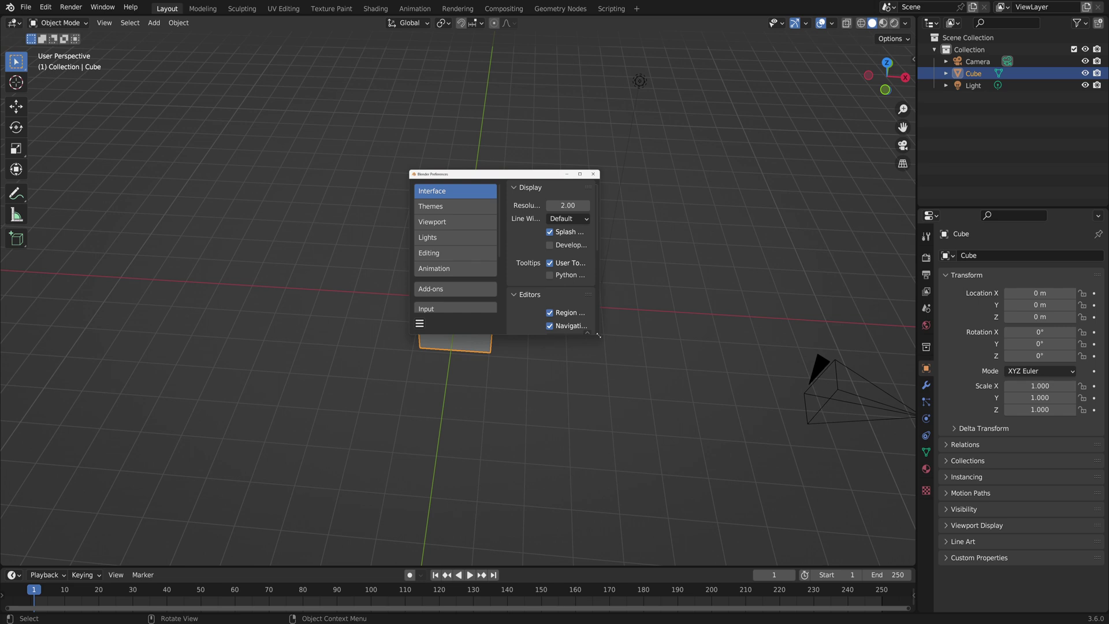
left_click_drag(599, 335, 757, 480)
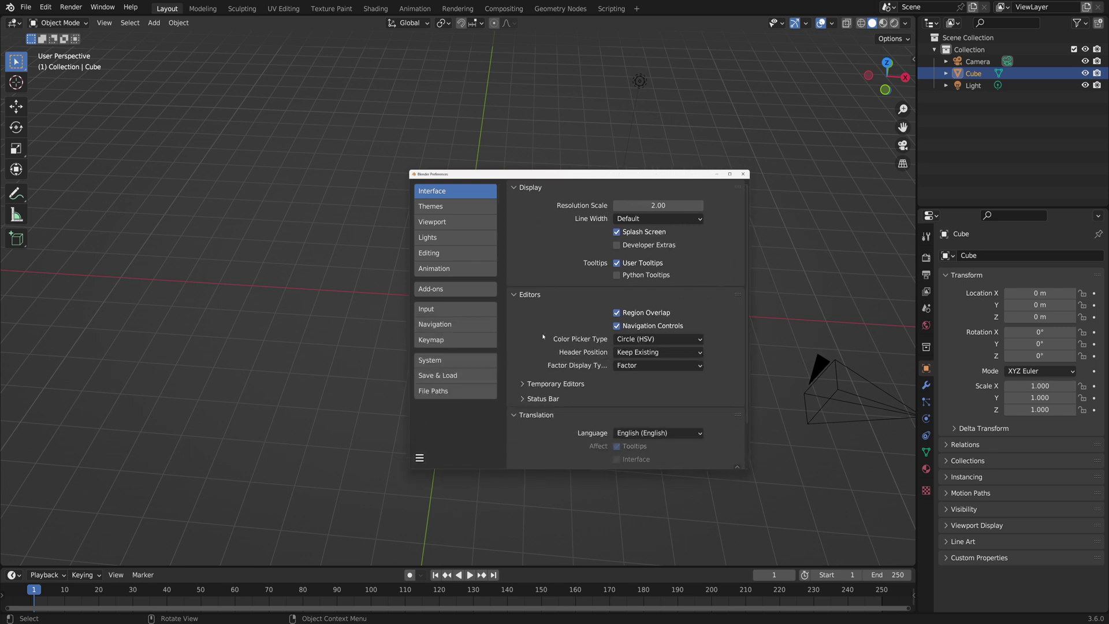
left_click(455, 289)
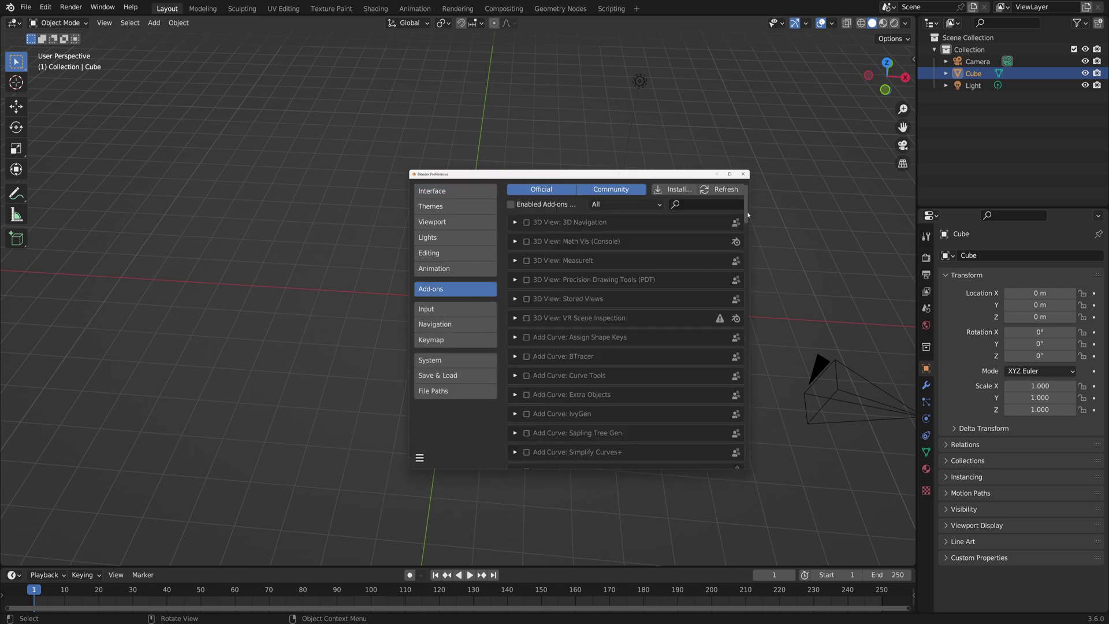
left_click_drag(748, 215, 752, 465)
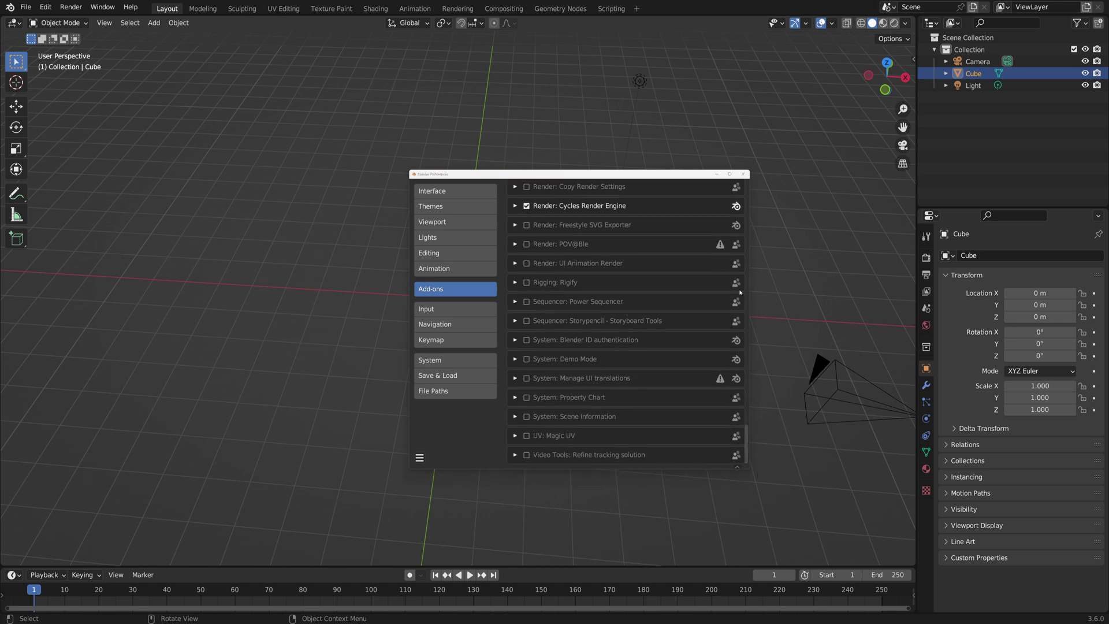
left_click(743, 173)
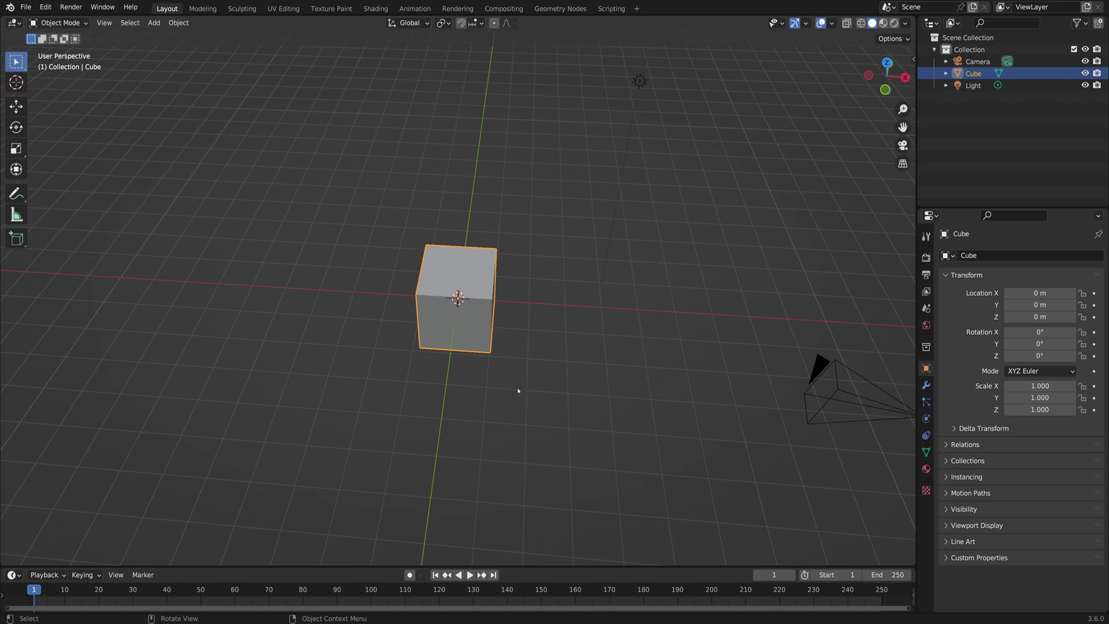
middle_click_drag(518, 391, 575, 382)
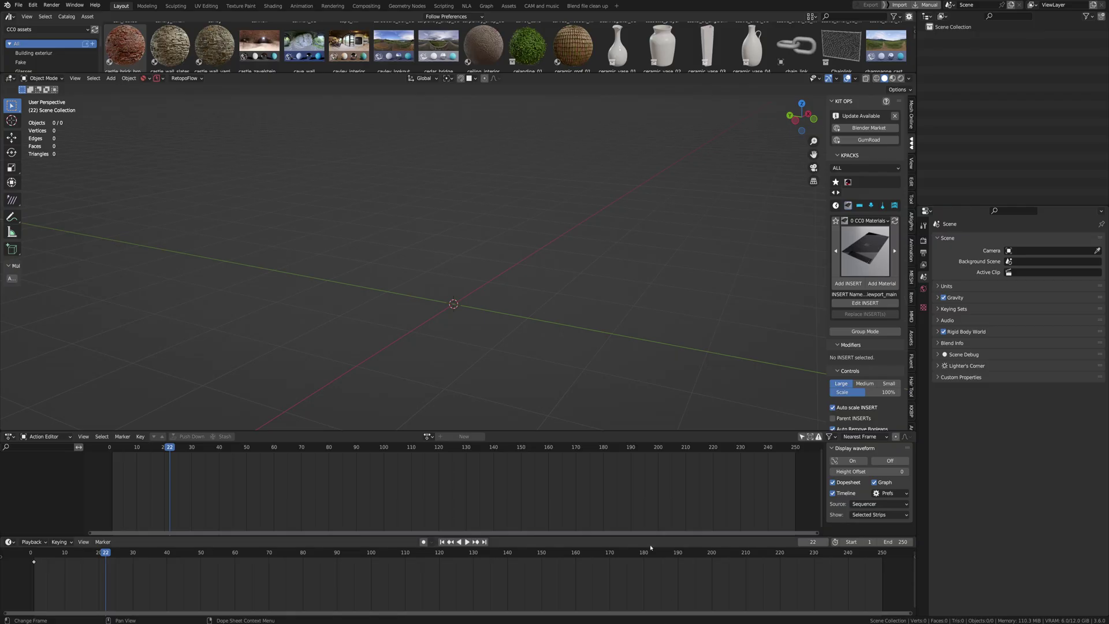
left_click(33, 5)
left_click(22, 6)
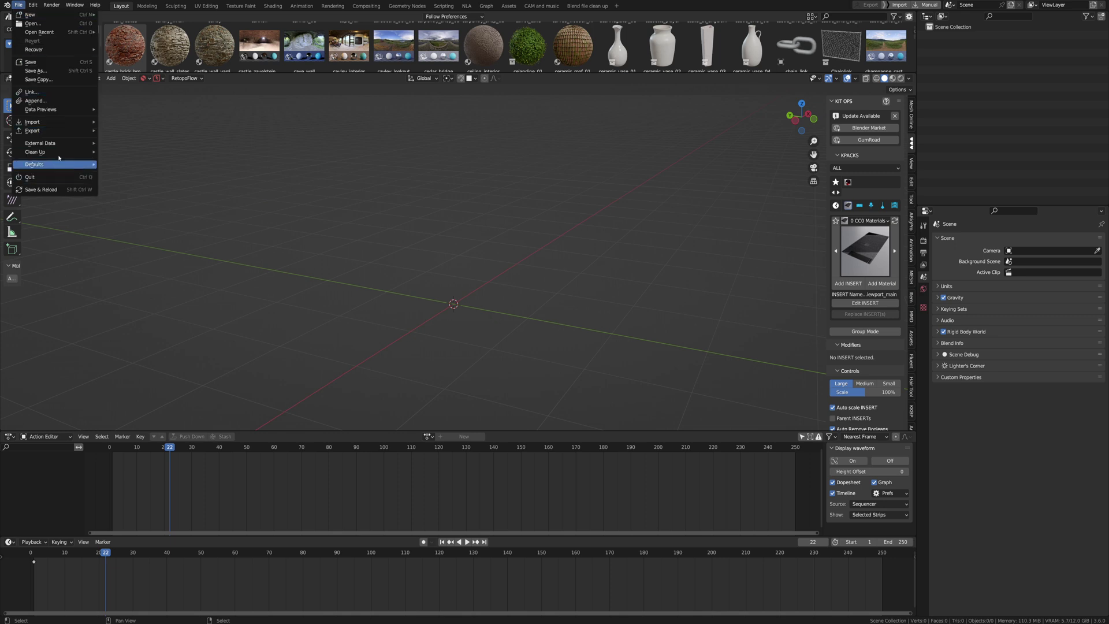
mouse_move(74, 157)
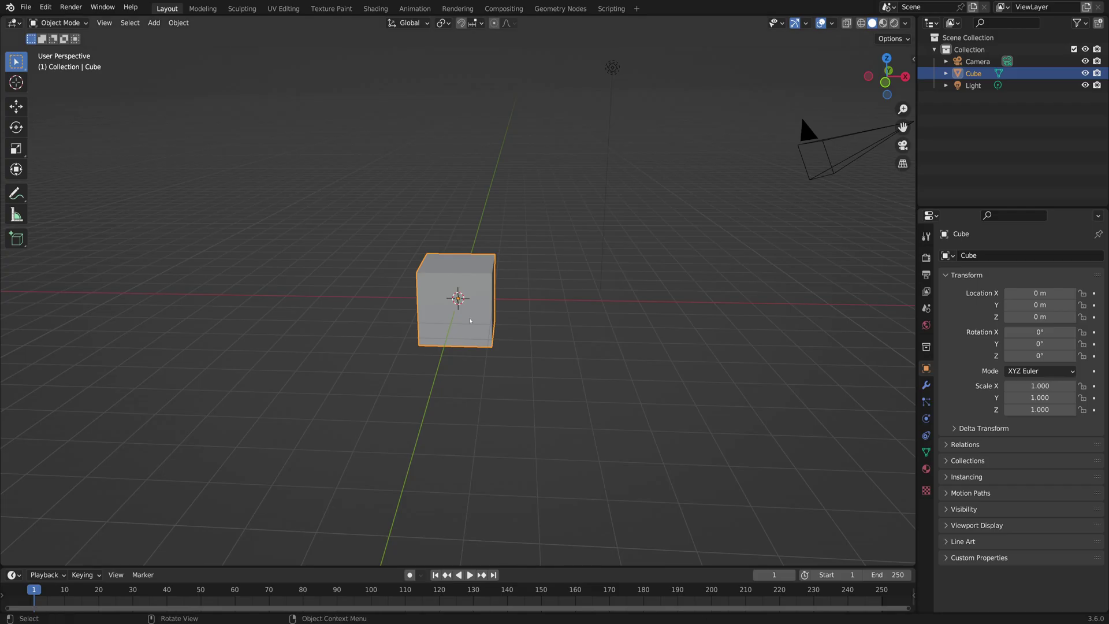
middle_click_drag(353, 173, 476, 251)
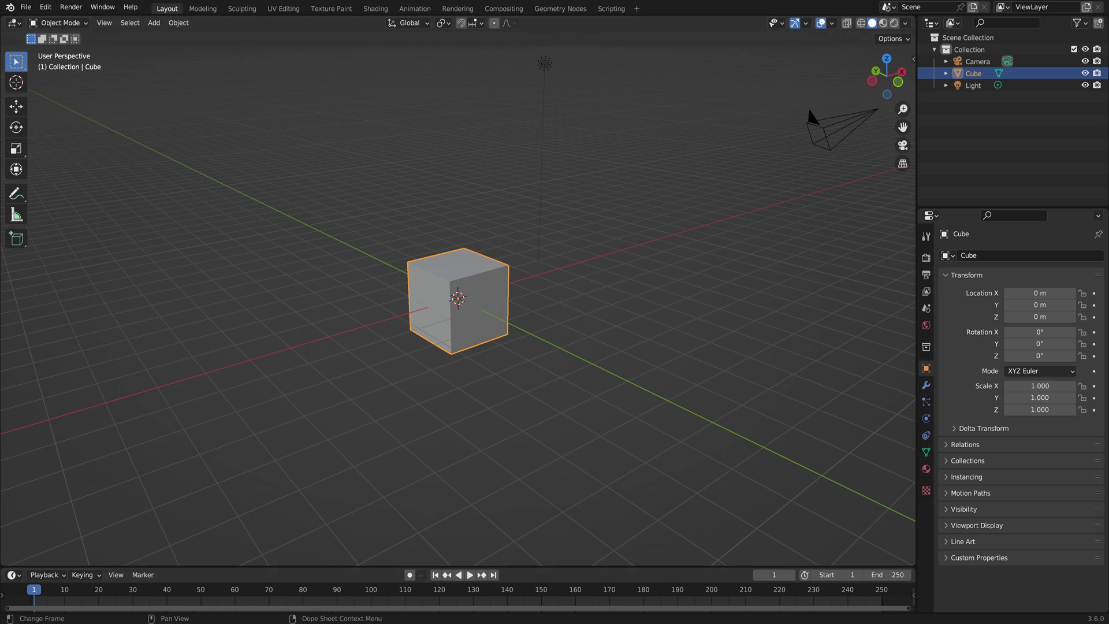
Step: Switch to File Explorer and examine the contents of the scripts and addons folders inside the portable 3.6 folder
mouse_move(542, 622)
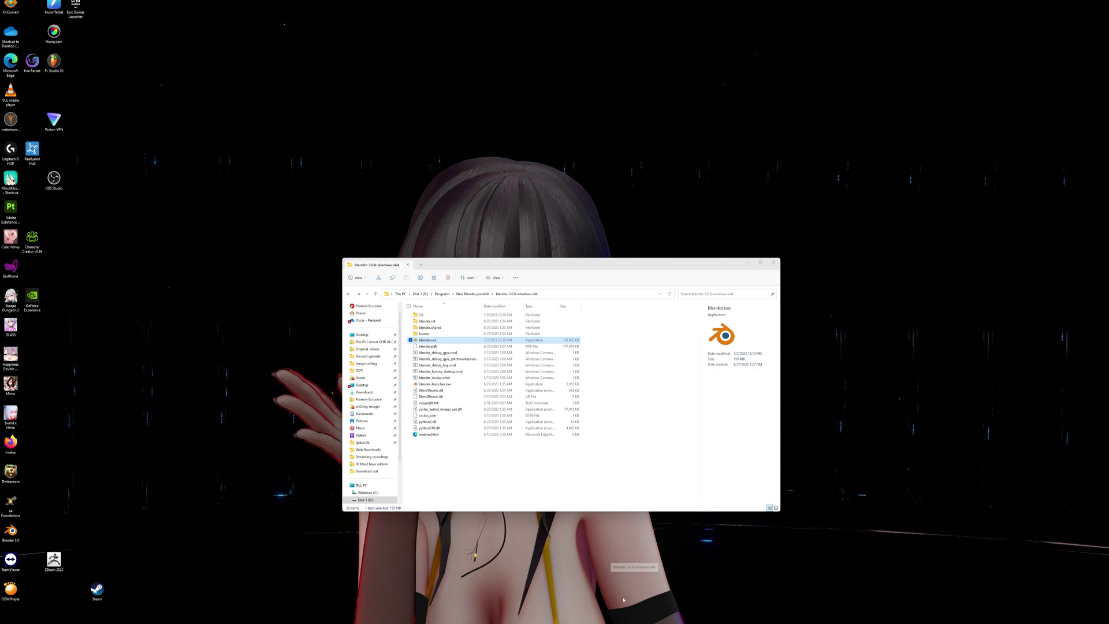
left_click(615, 601)
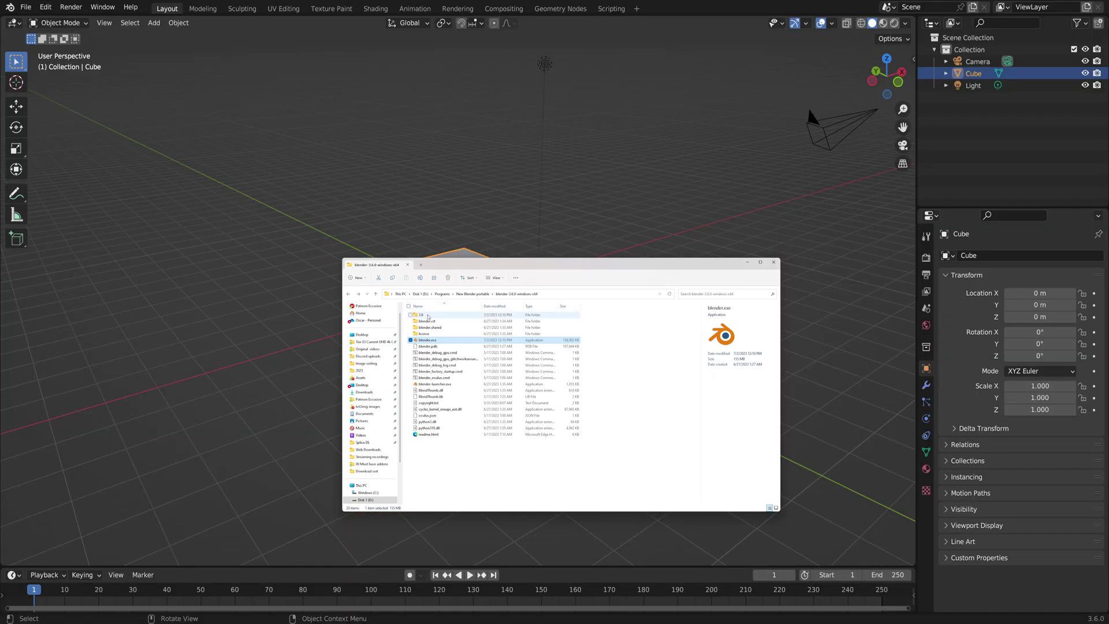
double_click(428, 316)
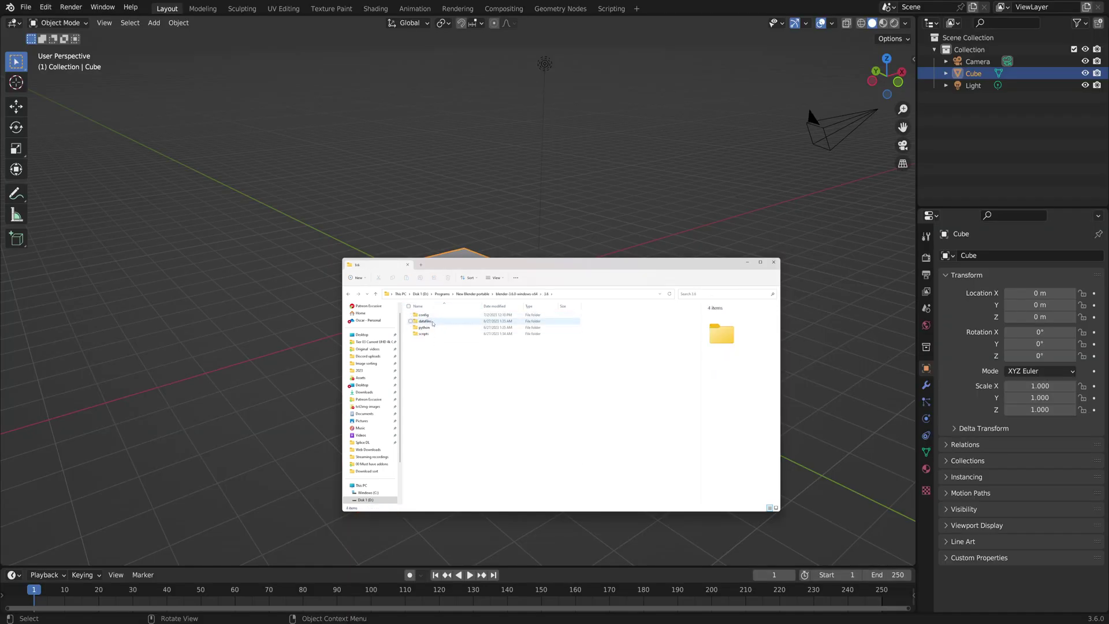
double_click(425, 334)
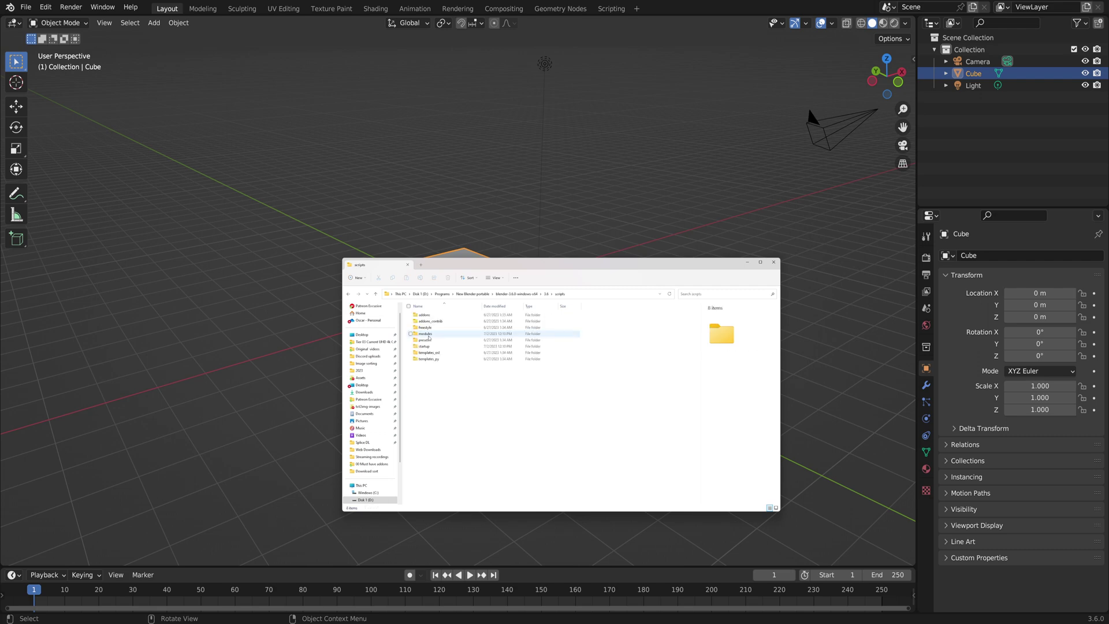
double_click(431, 317)
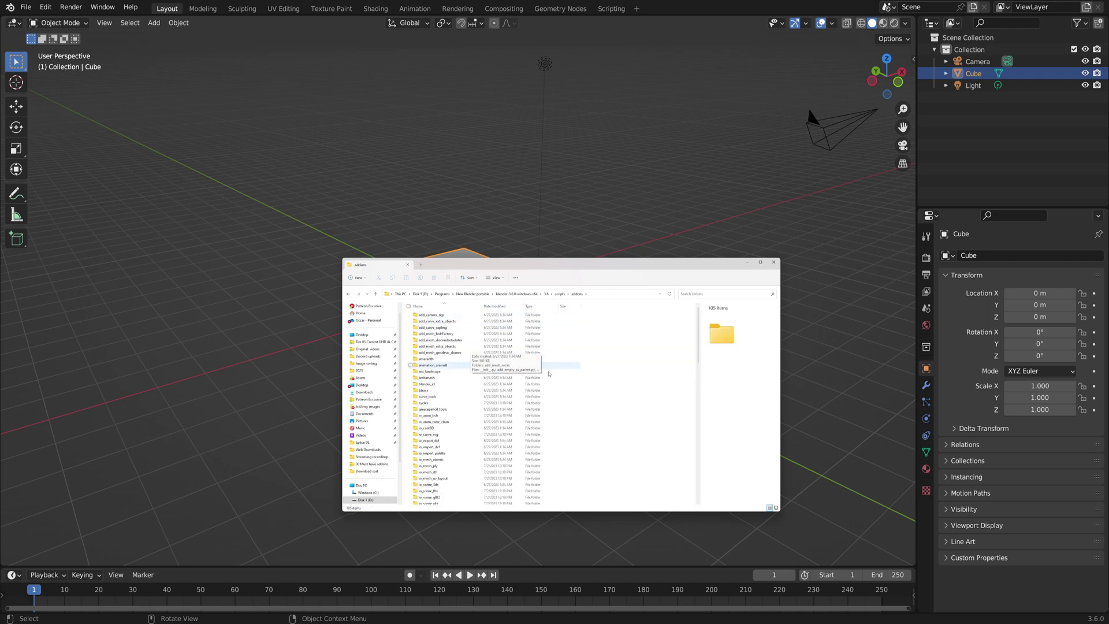
left_click_drag(698, 326, 699, 331)
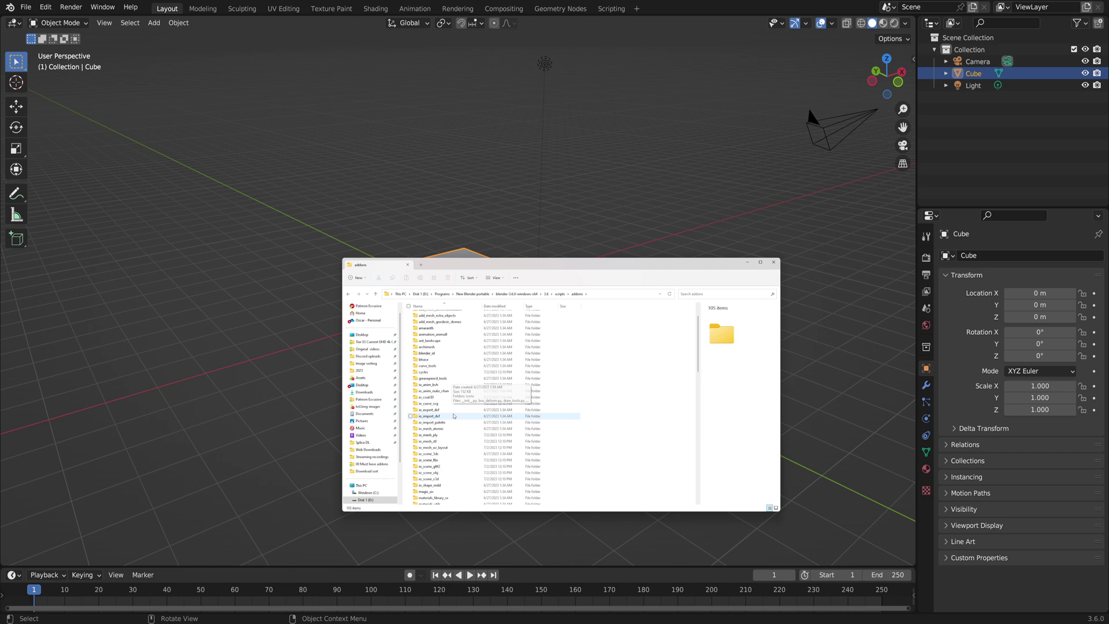
left_click(348, 295)
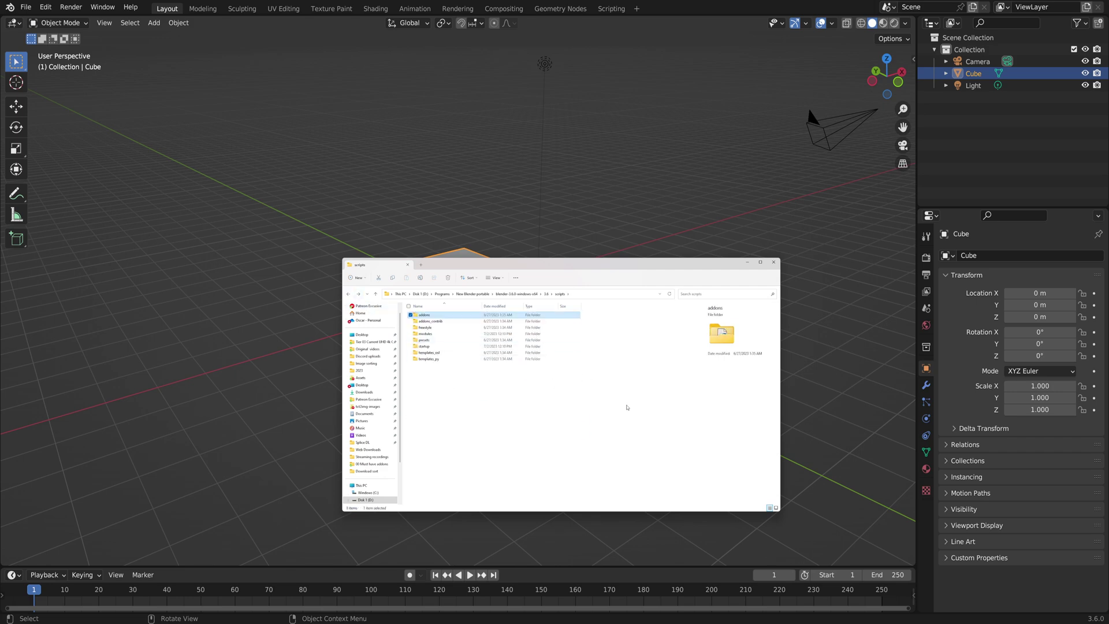
left_click(804, 272)
scroll(642, 357, "down", 2)
middle_click_drag(641, 357, 620, 363)
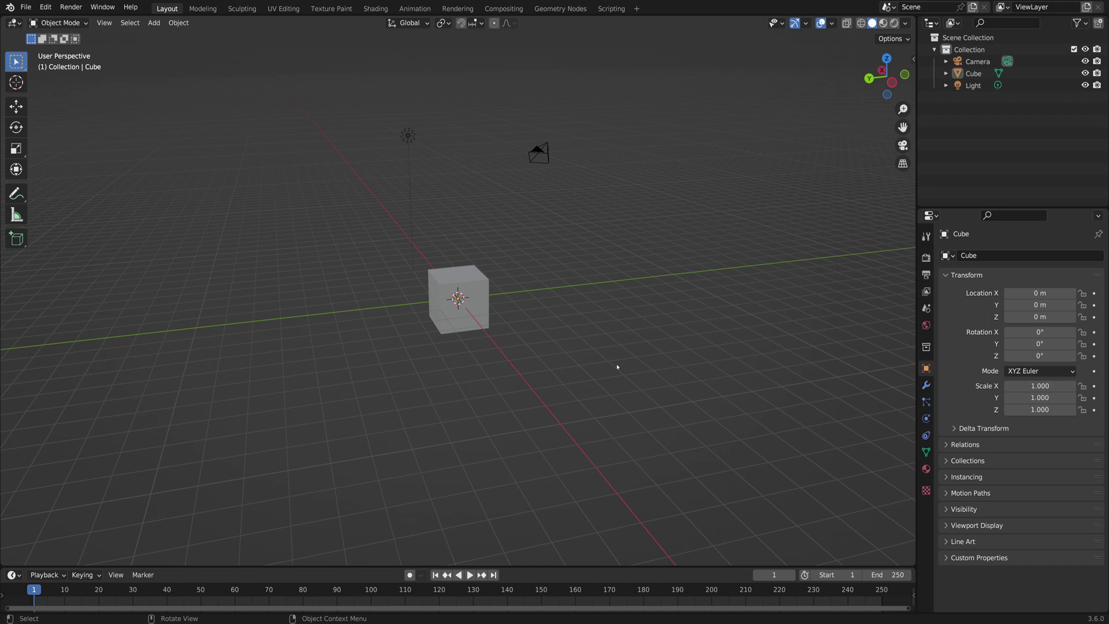